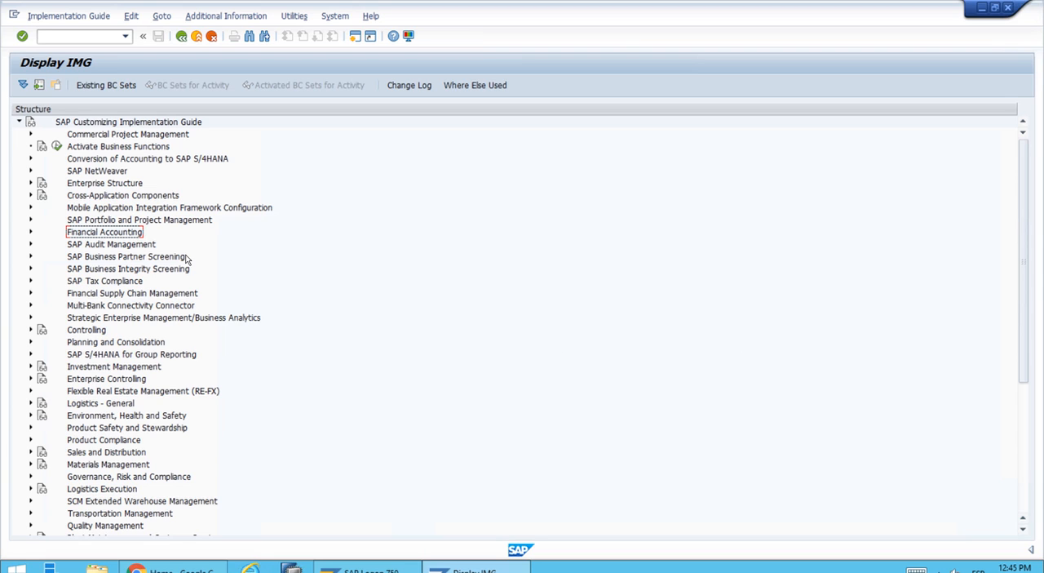
Step: Open the Substitution in Accounting Documents activity under Financial Accounting Global Settings, Tools, Validation/Substitution, and go to its substitution maintenance
{"action": "left_click", "coordinate": [30, 232]}
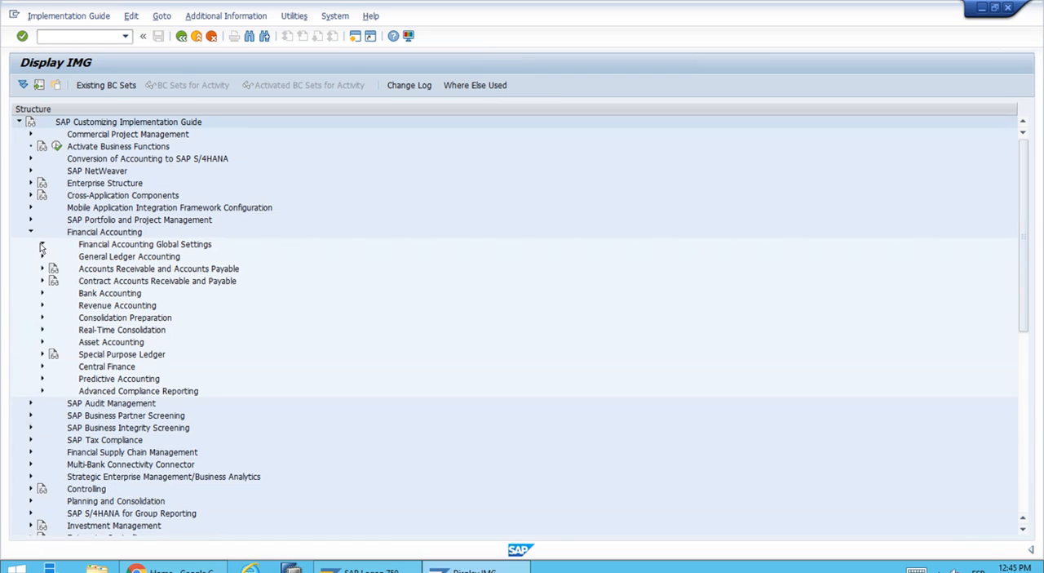
{"action": "left_click", "coordinate": [42, 245]}
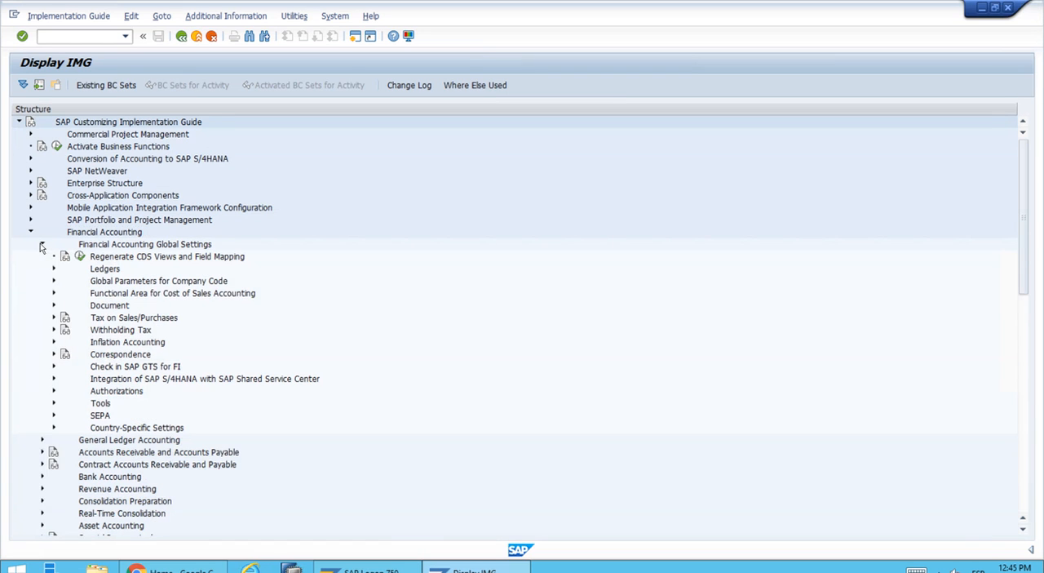
{"action": "left_click", "coordinate": [54, 403]}
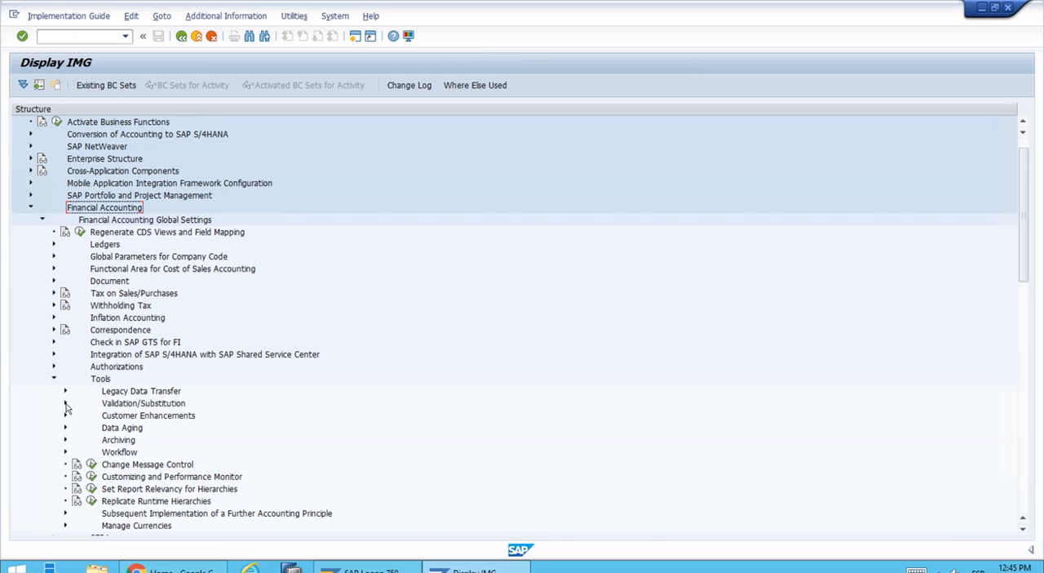
{"action": "left_click", "coordinate": [66, 403]}
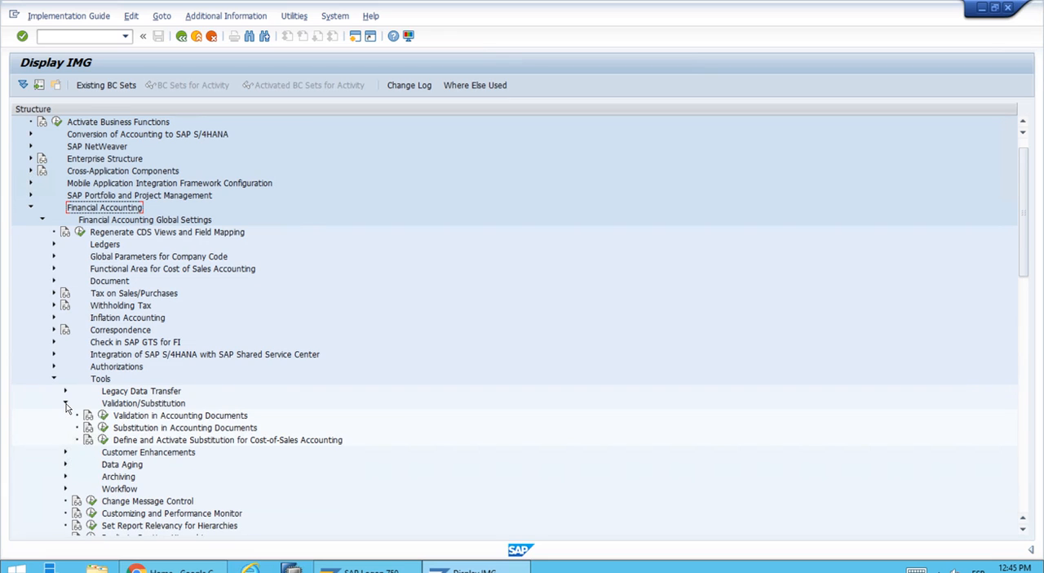
{"action": "left_click", "coordinate": [176, 428]}
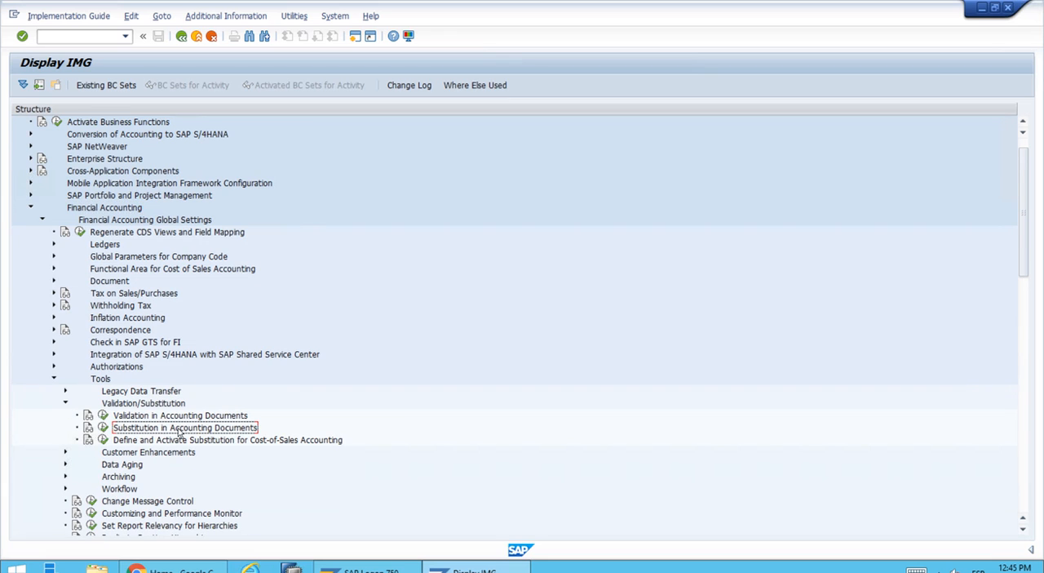
{"action": "left_click", "coordinate": [104, 429]}
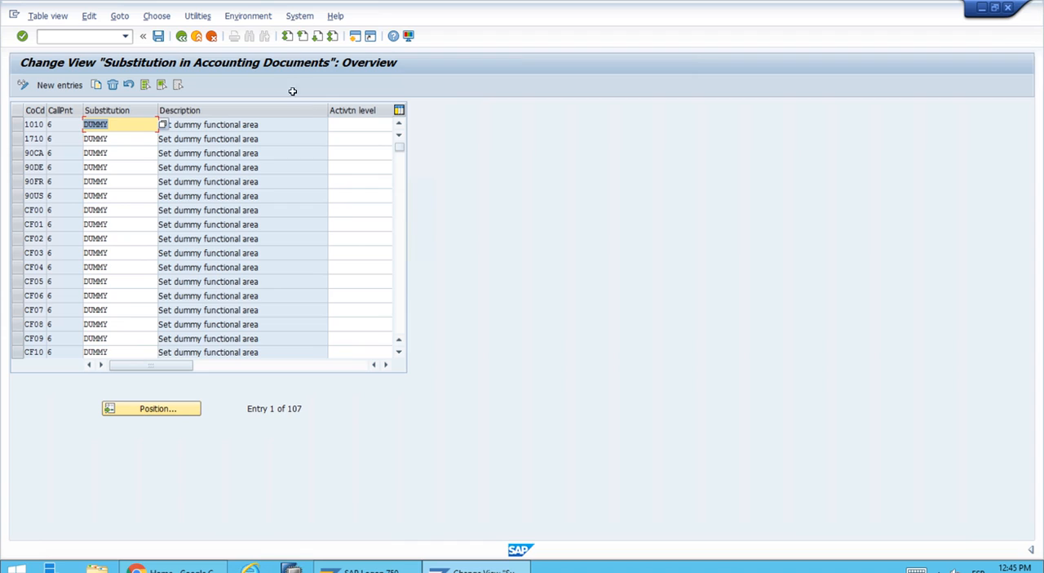
{"action": "left_click", "coordinate": [249, 17]}
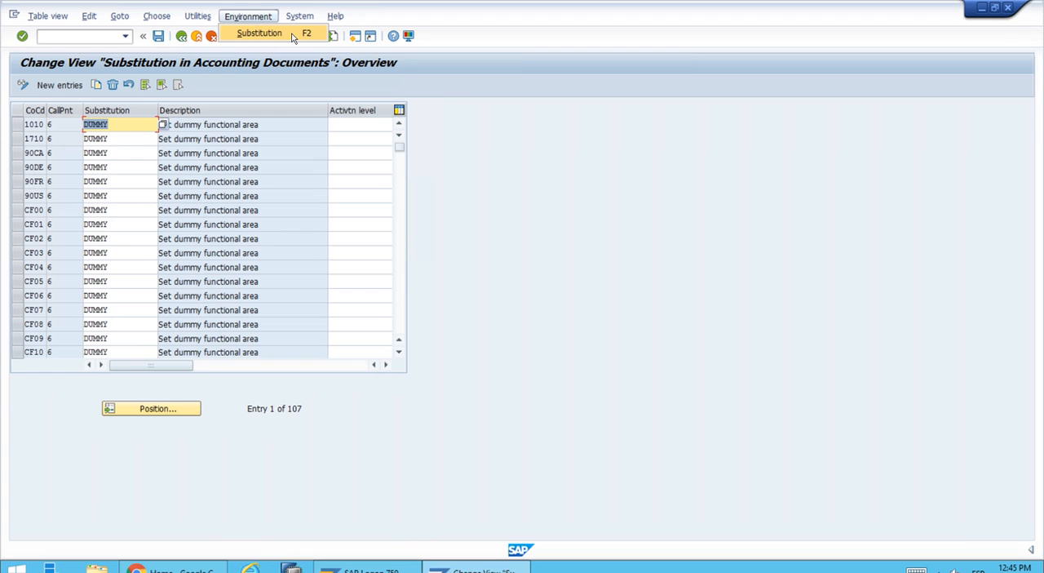
{"action": "left_click", "coordinate": [292, 36]}
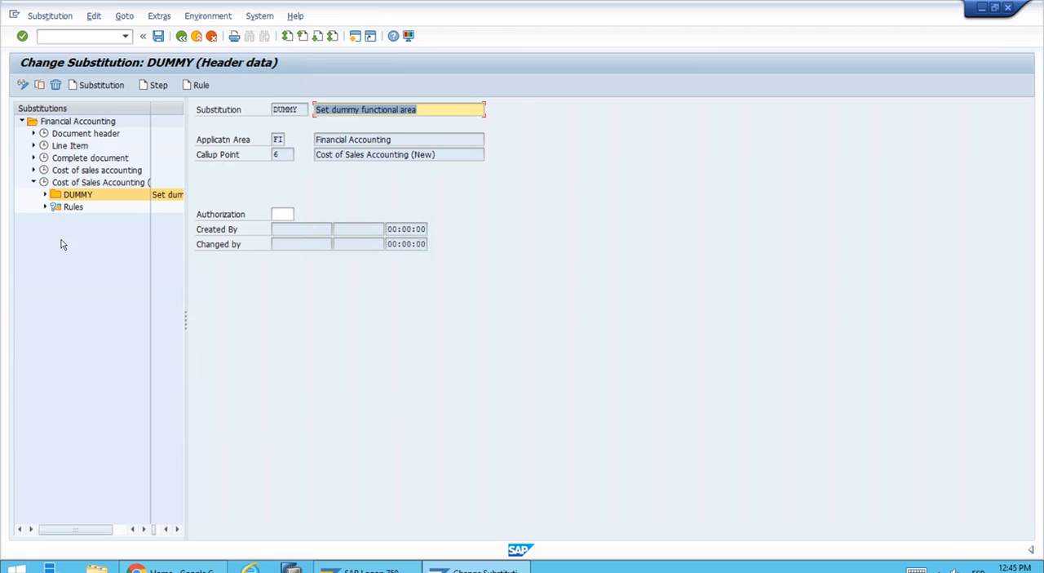
Step: Create a new rule for the Line Item callup point and name it ZETI_RUL
{"action": "left_click", "coordinate": [54, 147]}
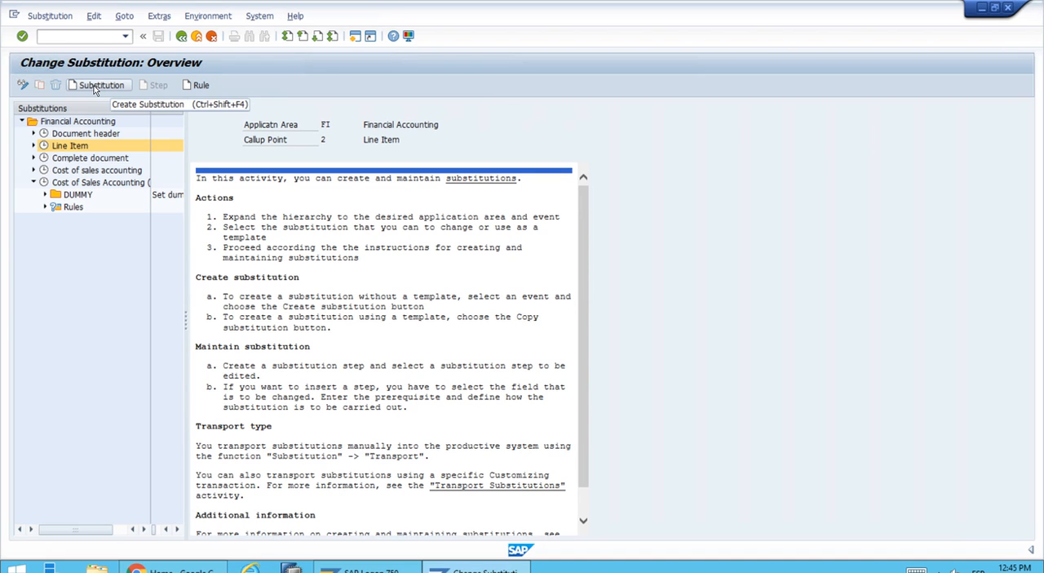
{"action": "left_click", "coordinate": [202, 86]}
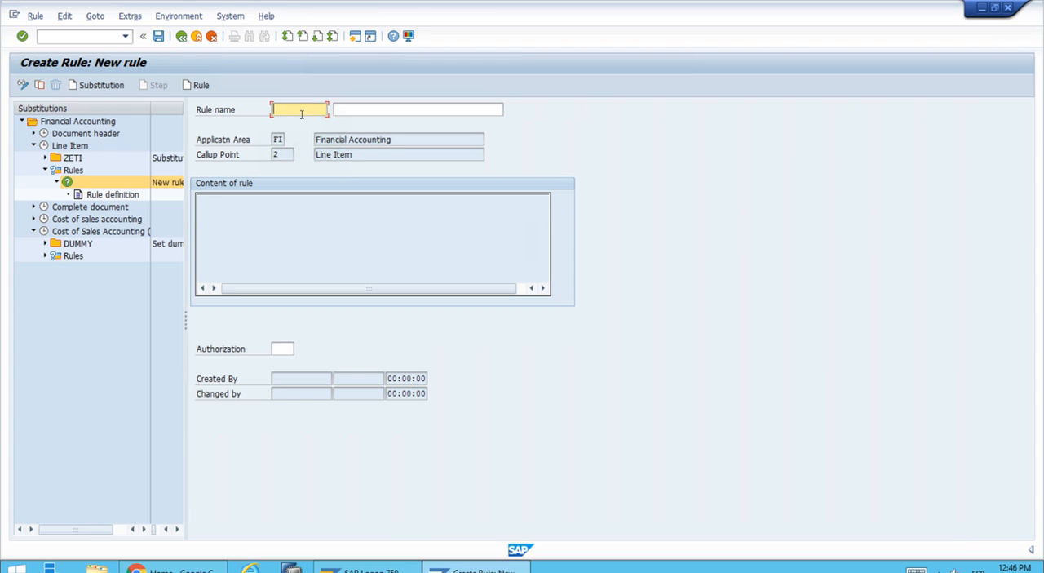
{"action": "type", "text": "S"}
{"action": "type", "text": "ETI"}
{"action": "type", "text": "_RUL"}
{"action": "key", "text": "Tab"}
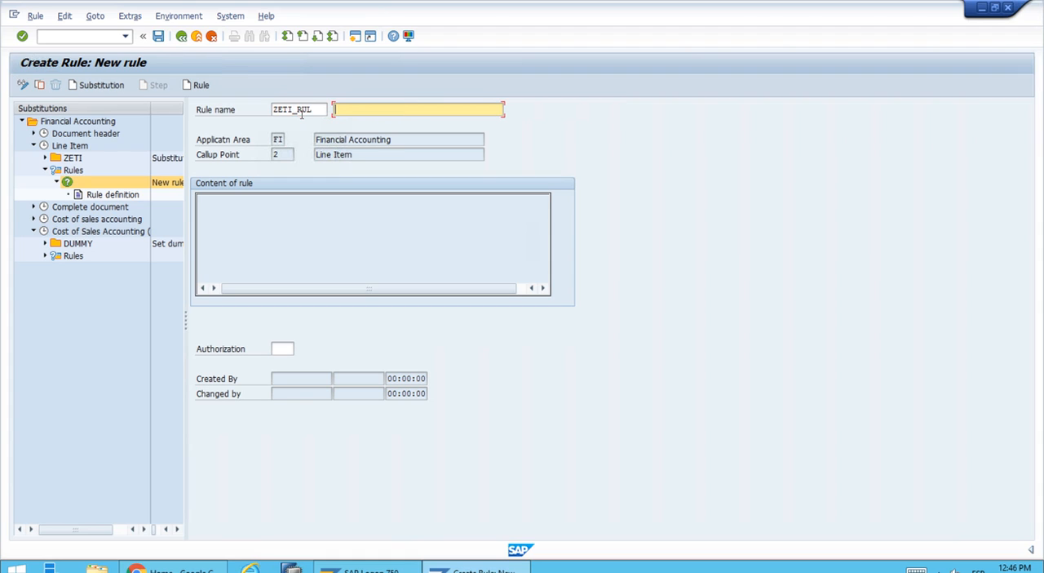
Step: Describe the rule as "Combination of G/L and Materials" and save it
{"action": "type", "text": "Combination of G/L and Materials"}
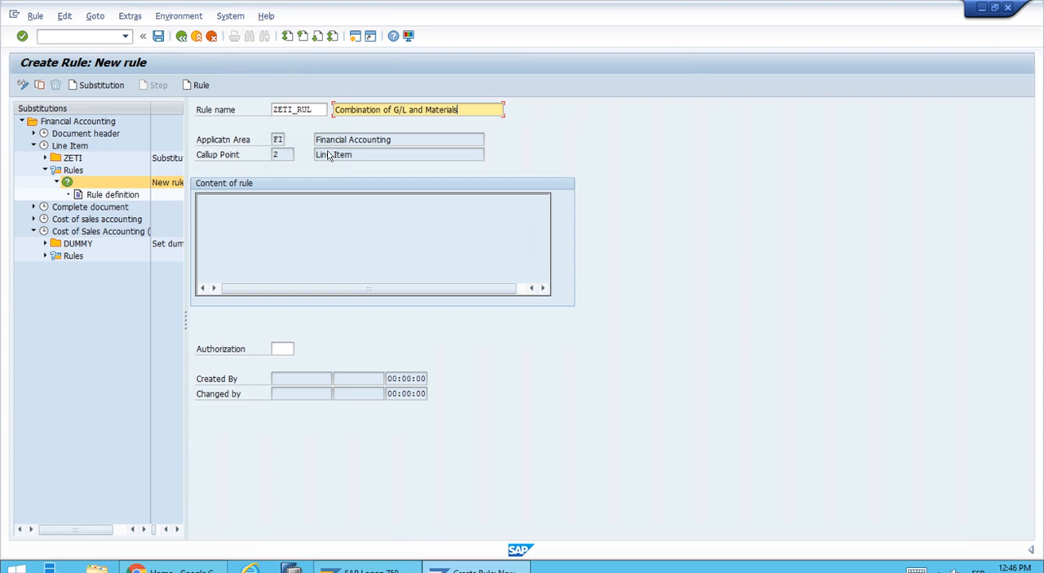
{"action": "key", "text": "Return"}
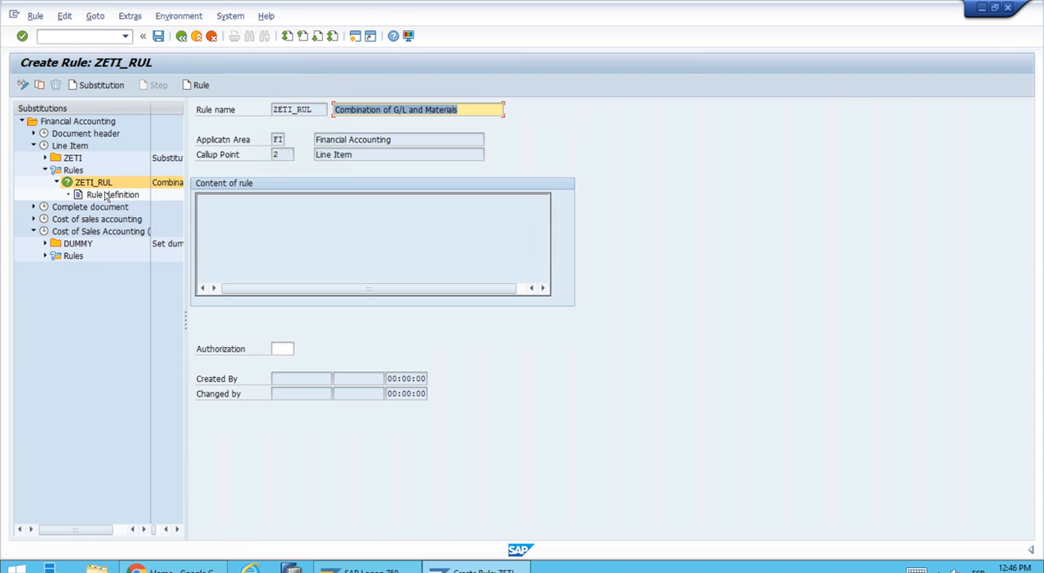
{"action": "left_click", "coordinate": [159, 38]}
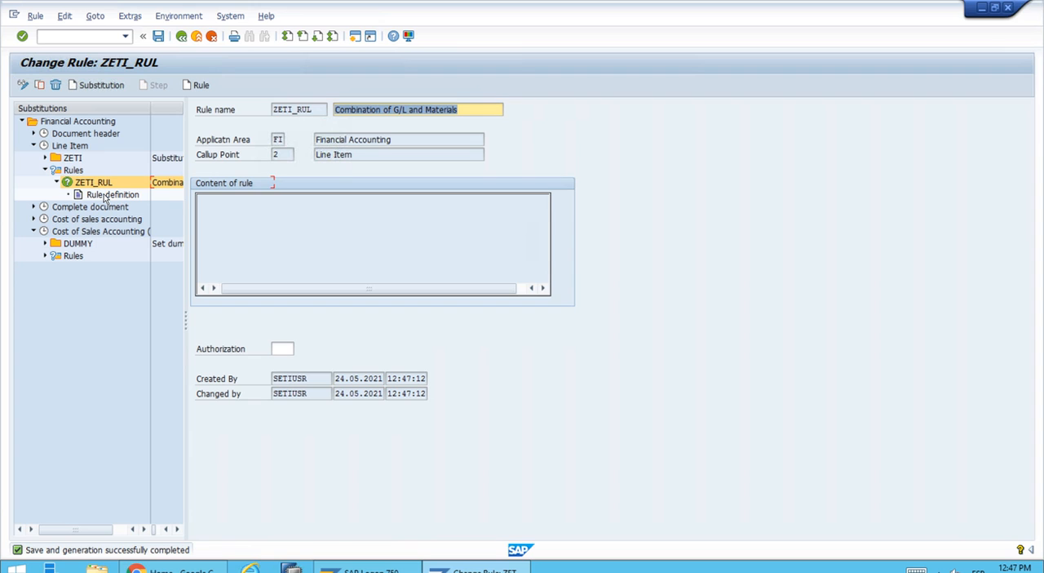
Step: Open the definition of rule ZETI_RUL and insert the G/L Acct field (BSEG-HKONT) from the Accounting Document Segment structure
{"action": "double_click", "coordinate": [106, 195]}
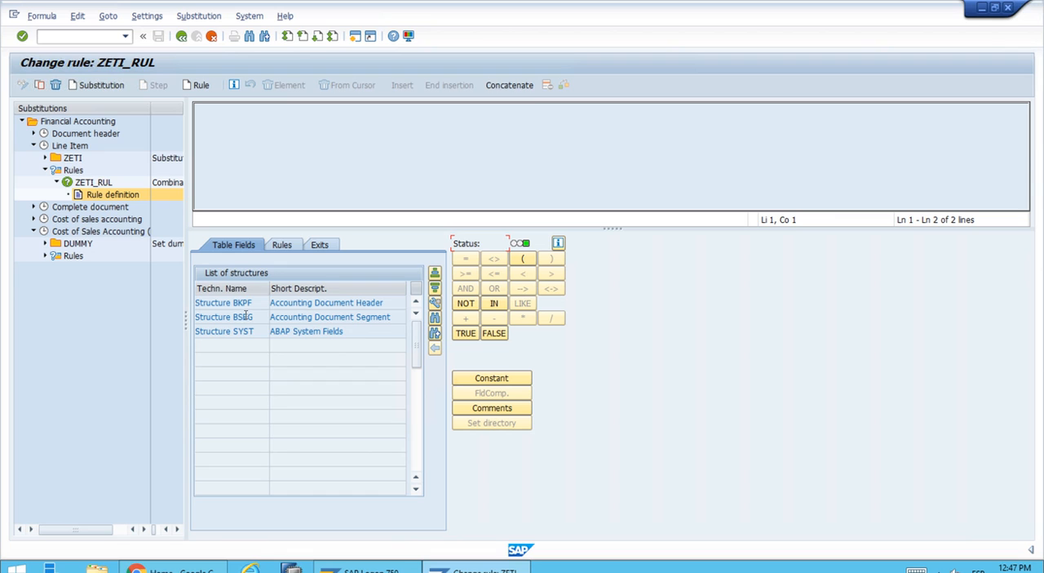
{"action": "double_click", "coordinate": [245, 317]}
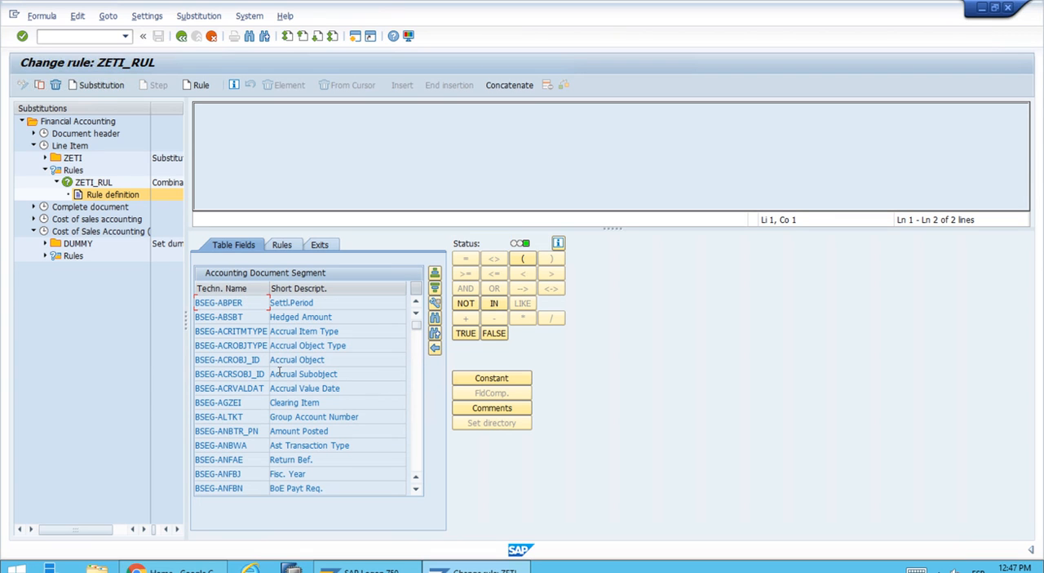
{"action": "left_click", "coordinate": [419, 454]}
{"action": "left_click", "coordinate": [418, 455]}
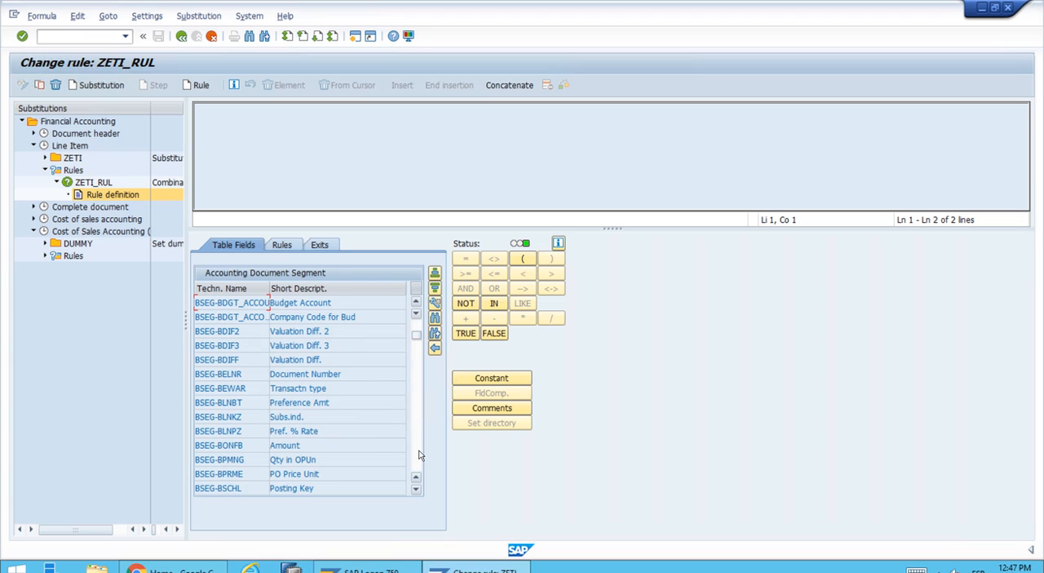
{"action": "left_click", "coordinate": [418, 454]}
{"action": "left_click", "coordinate": [418, 455]}
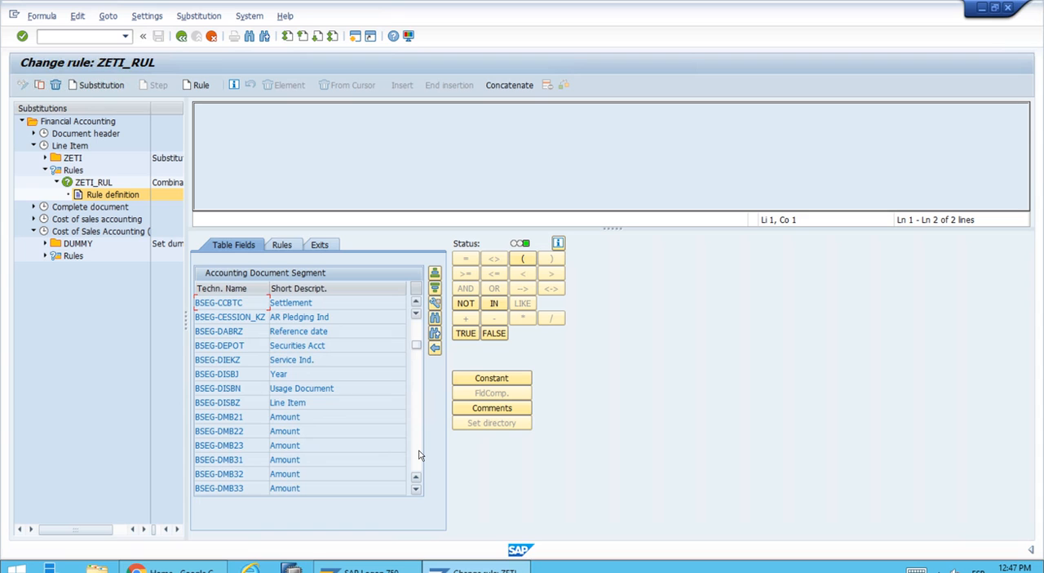
{"action": "left_click", "coordinate": [419, 455]}
{"action": "left_click", "coordinate": [419, 454]}
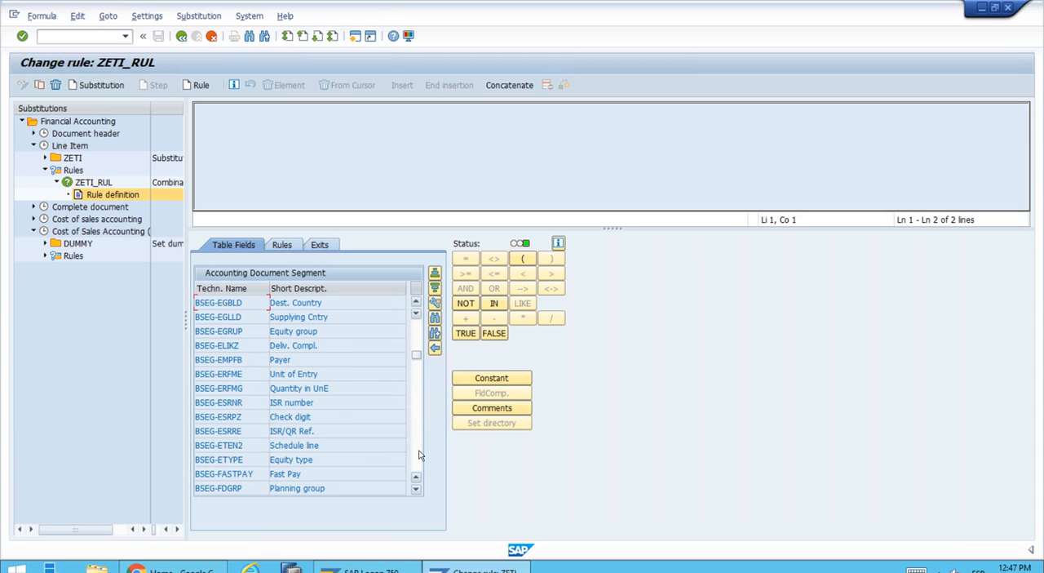
{"action": "left_click", "coordinate": [419, 454]}
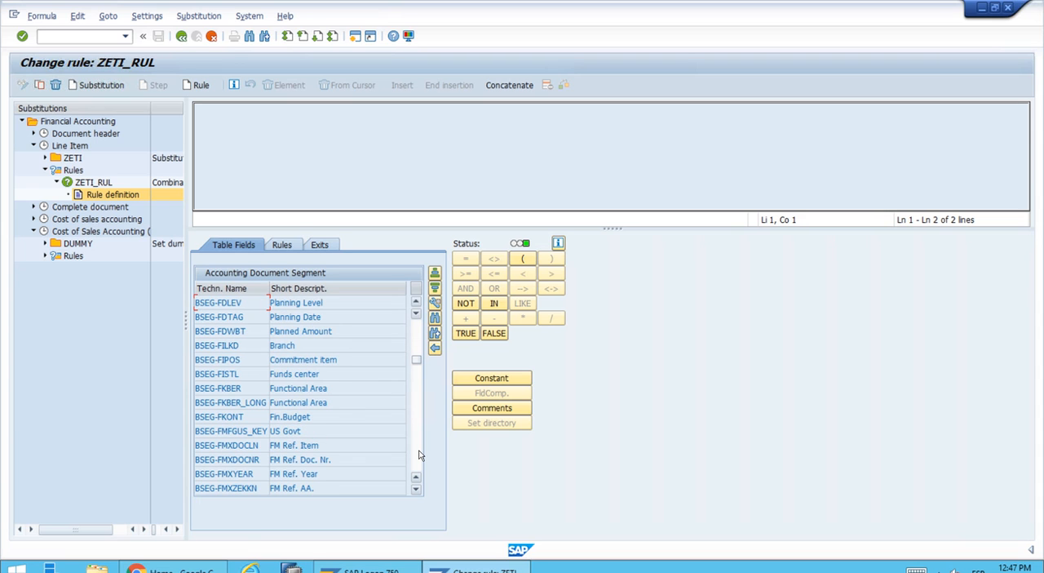
{"action": "left_click", "coordinate": [420, 455]}
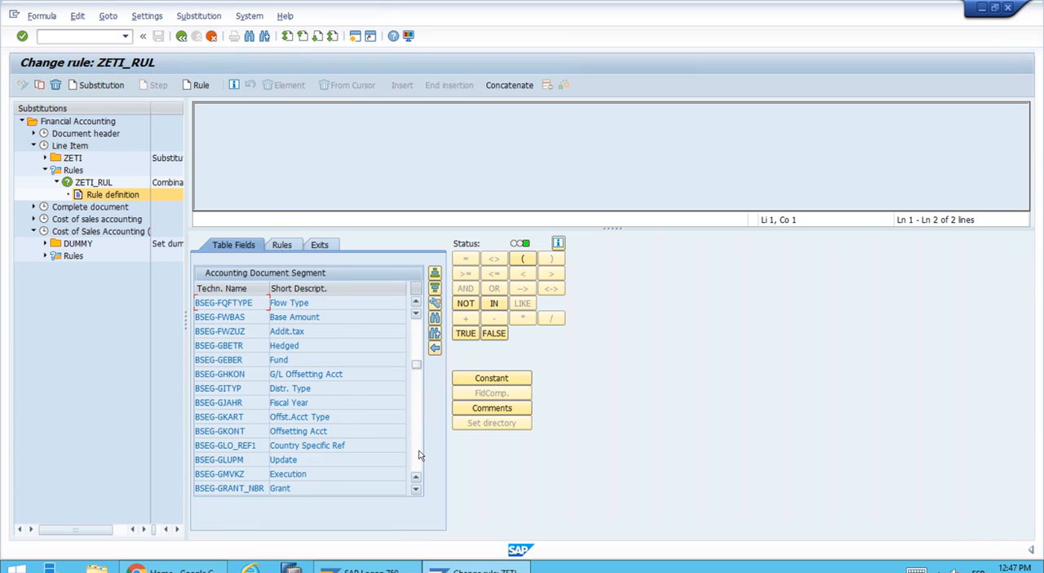
{"action": "left_click", "coordinate": [420, 454]}
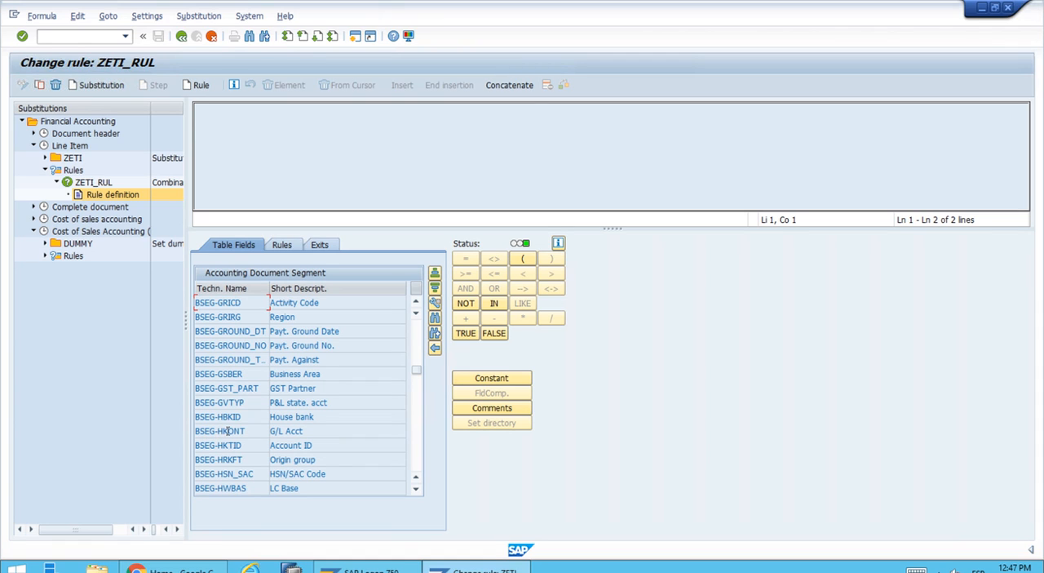
{"action": "double_click", "coordinate": [287, 431]}
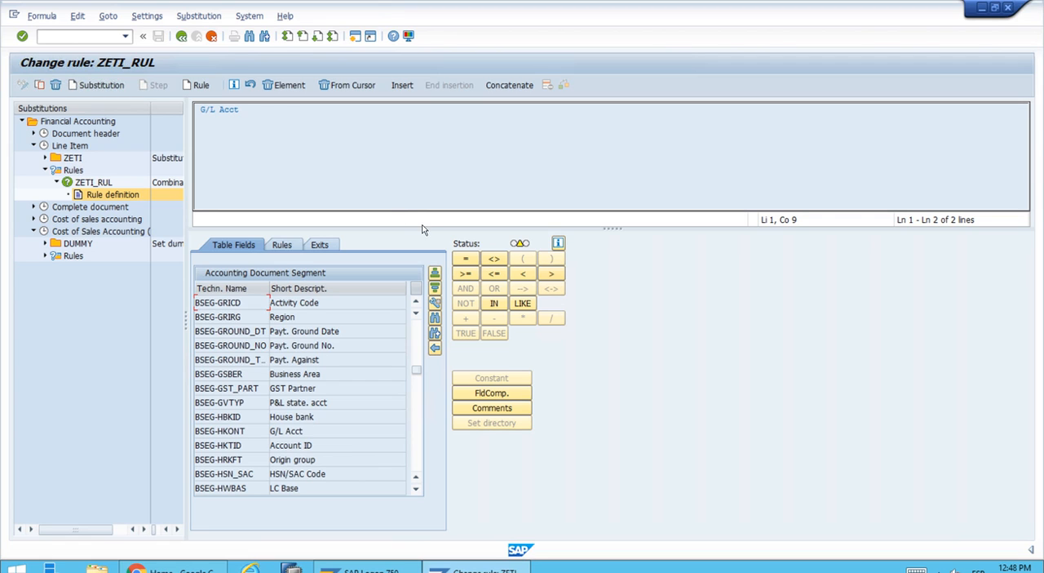
Step: Complete the G/L account condition with the IN operator and the set ZETI_REVENUES, searching the set names with Z*
{"action": "left_click", "coordinate": [494, 303]}
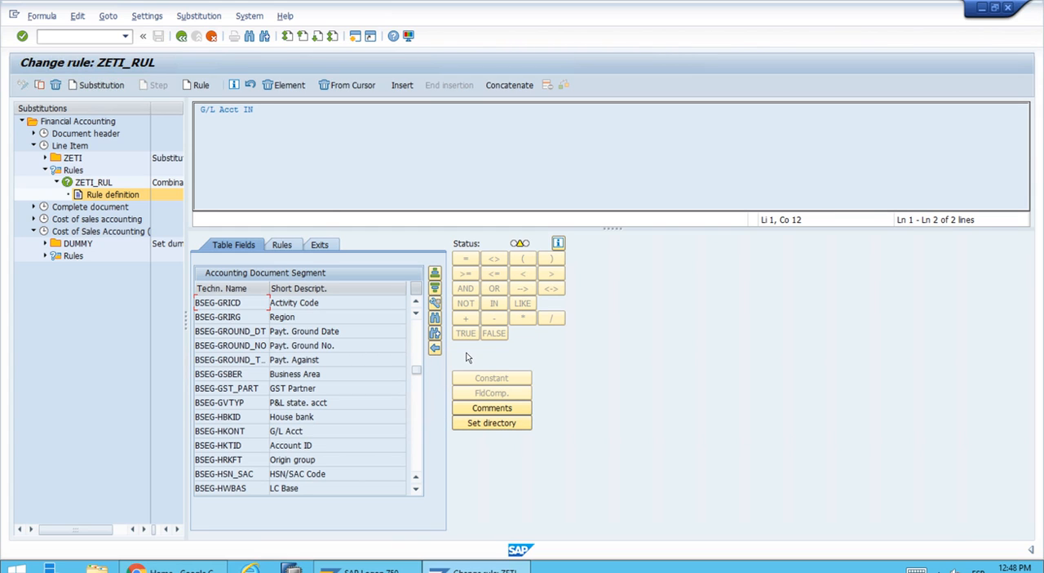
{"action": "left_click", "coordinate": [492, 422]}
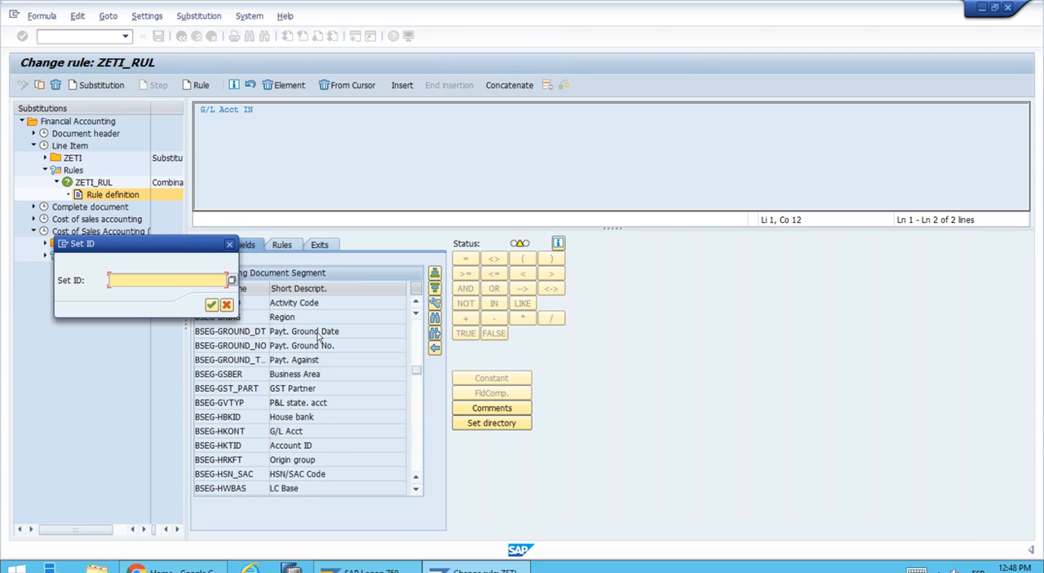
{"action": "left_click_drag", "start_coordinate": [184, 242], "coordinate": [457, 196]}
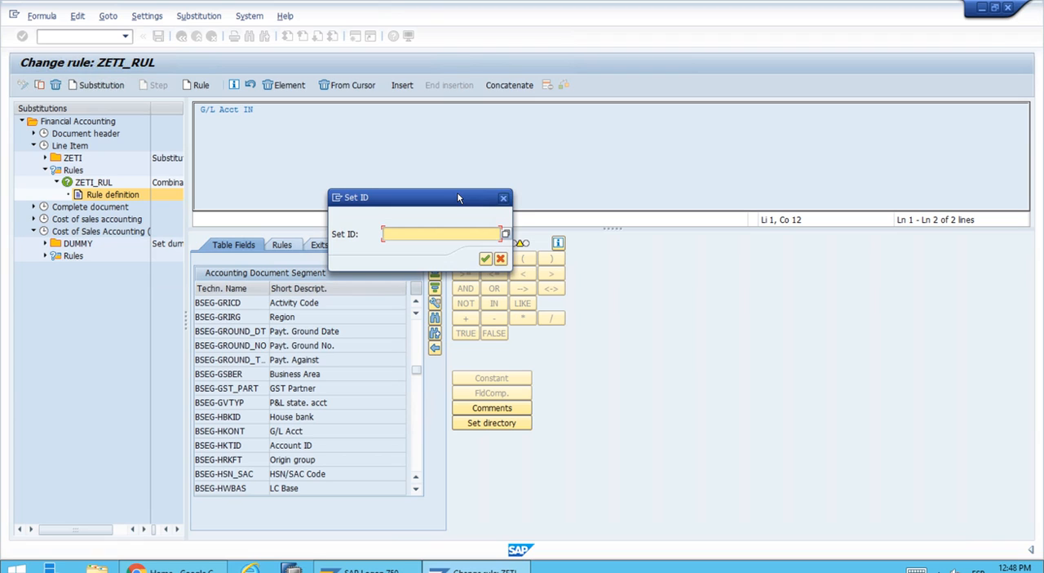
{"action": "left_click", "coordinate": [505, 234]}
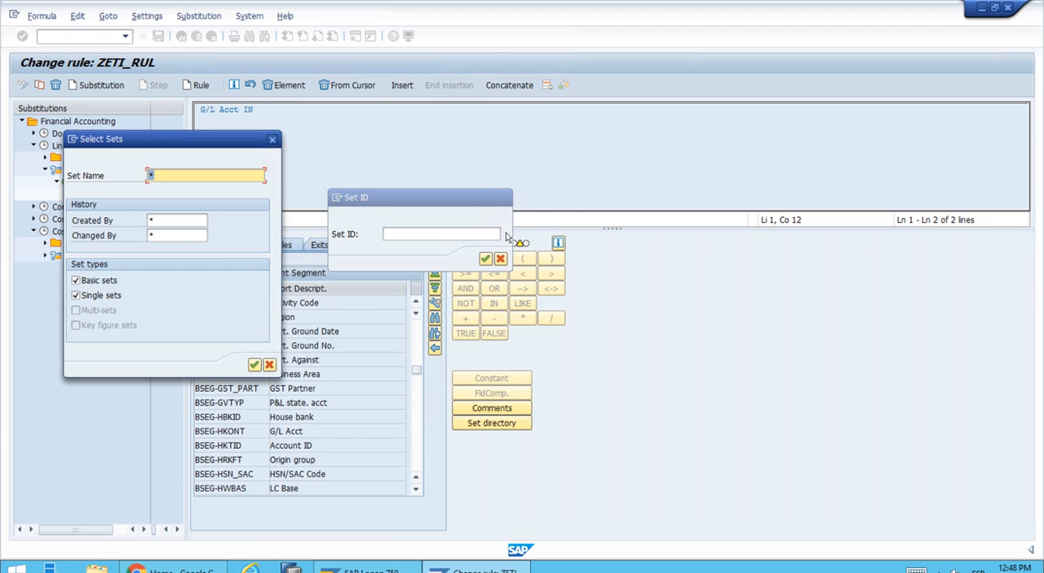
{"action": "type", "text": "Z*"}
{"action": "left_click", "coordinate": [255, 365]}
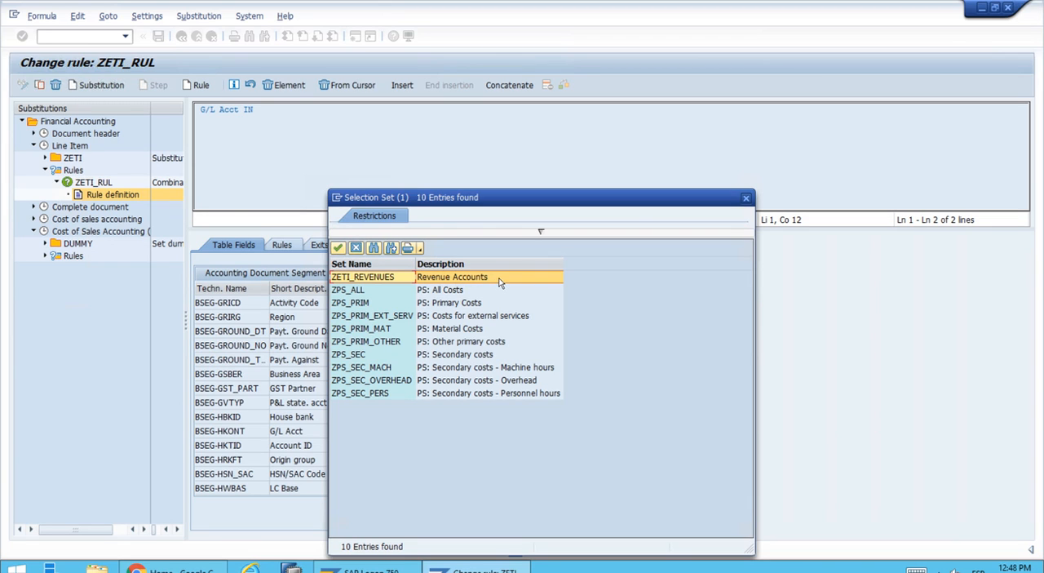
{"action": "left_click", "coordinate": [443, 281]}
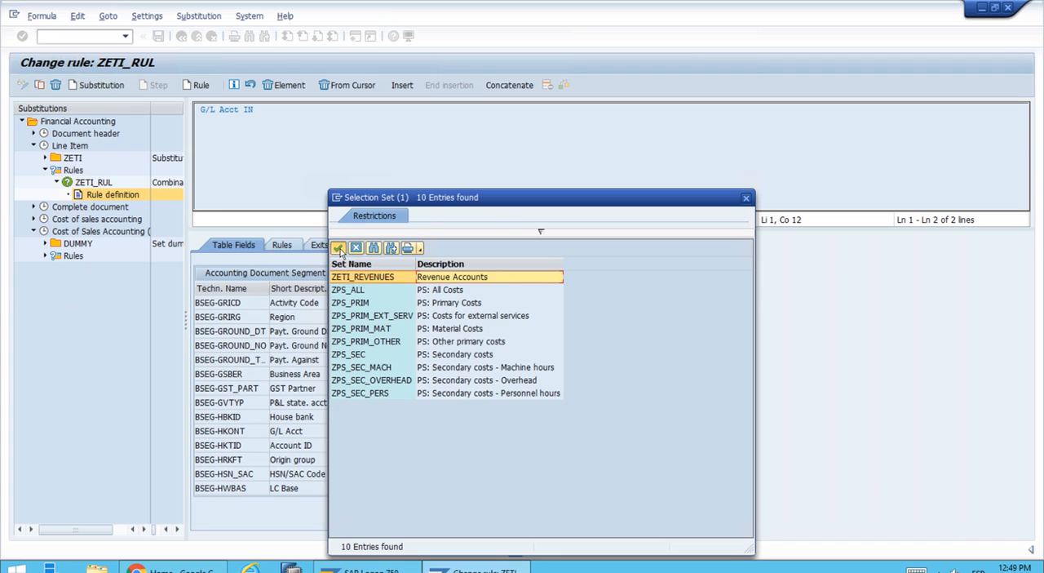
{"action": "left_click", "coordinate": [339, 249]}
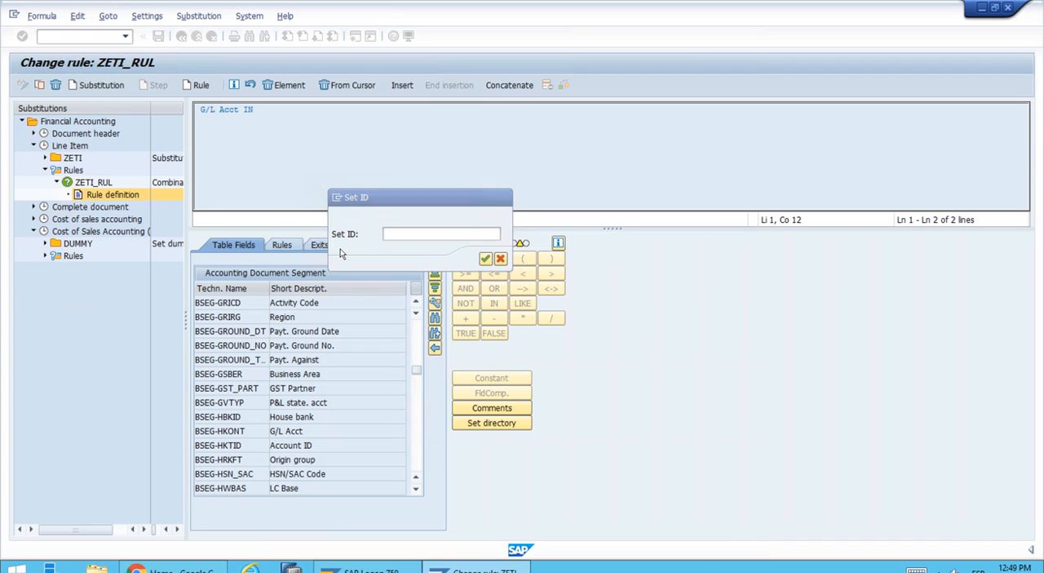
{"action": "left_click", "coordinate": [486, 259]}
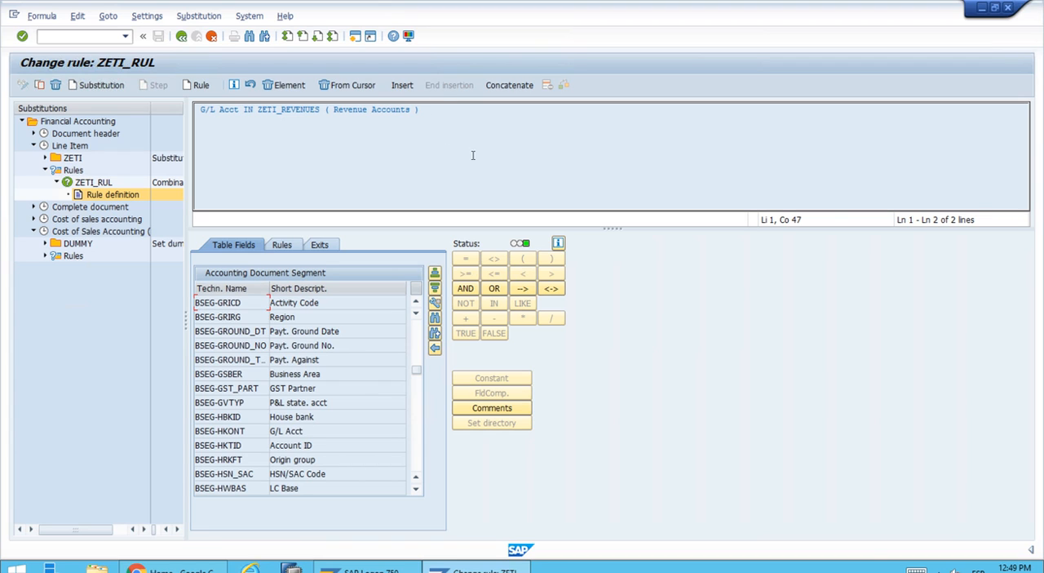
Step: Extend the rule condition with AND and insert the Material field (BSEG-MATNR) from the Accounting Document Segment structure
{"action": "left_click", "coordinate": [465, 289]}
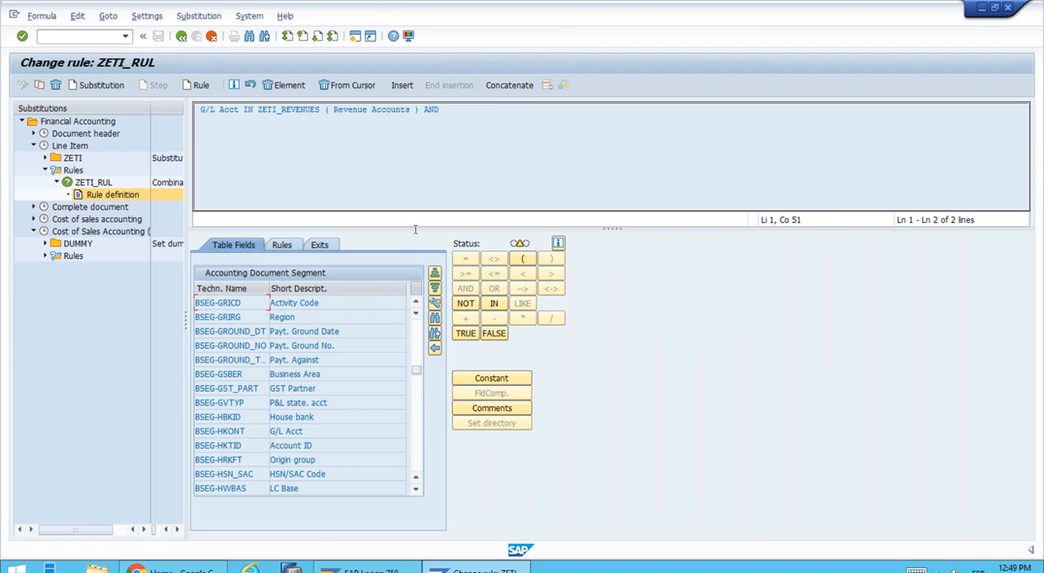
{"action": "left_click", "coordinate": [417, 460]}
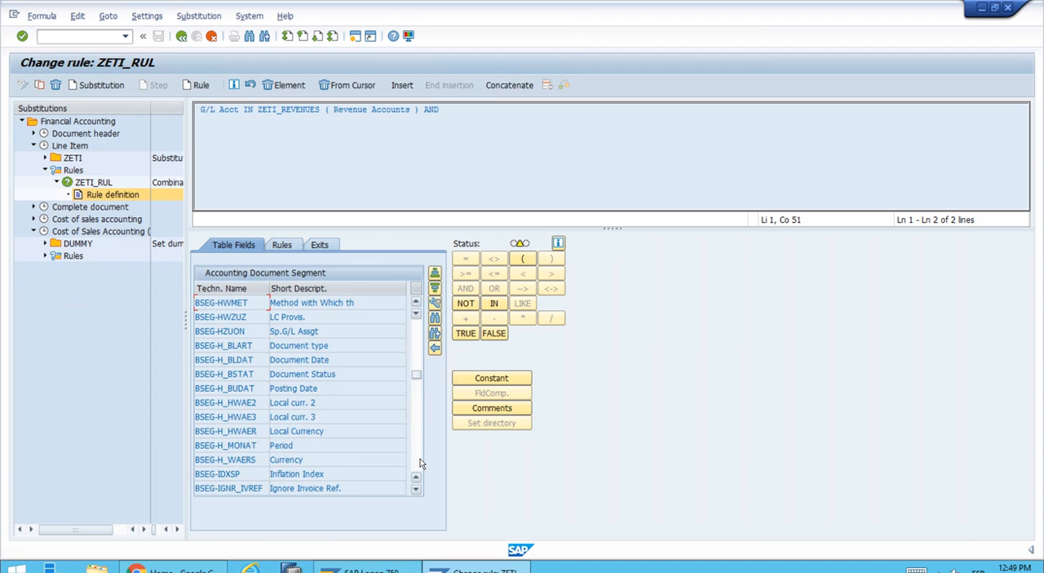
{"action": "left_click", "coordinate": [419, 463]}
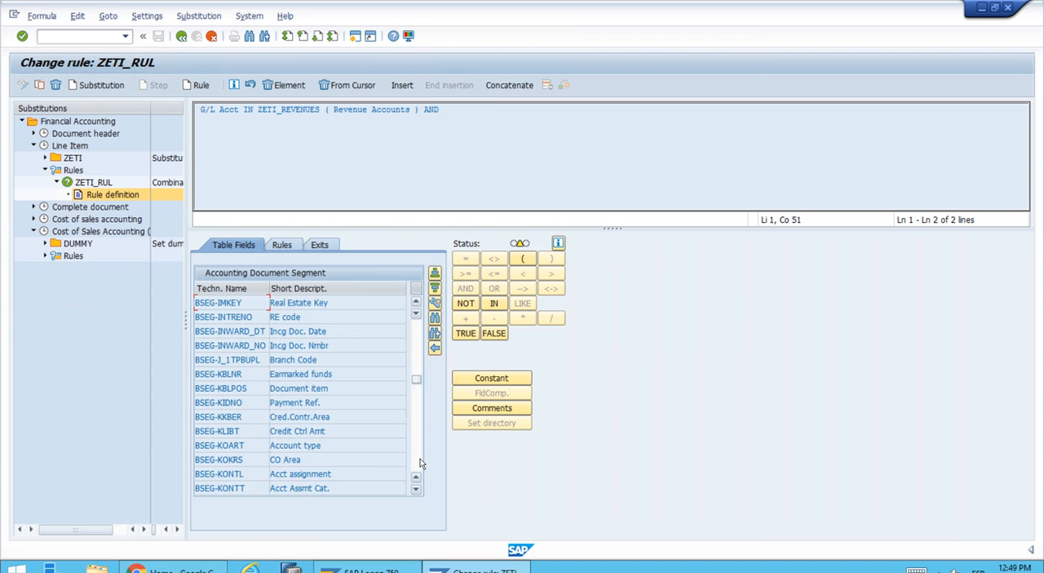
{"action": "left_click", "coordinate": [417, 452]}
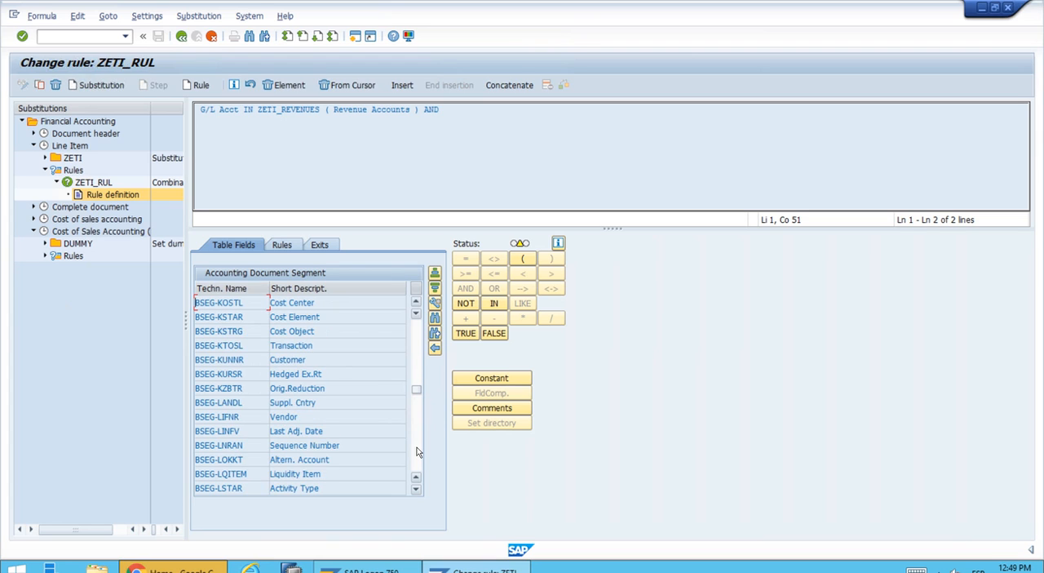
{"action": "left_click", "coordinate": [417, 451]}
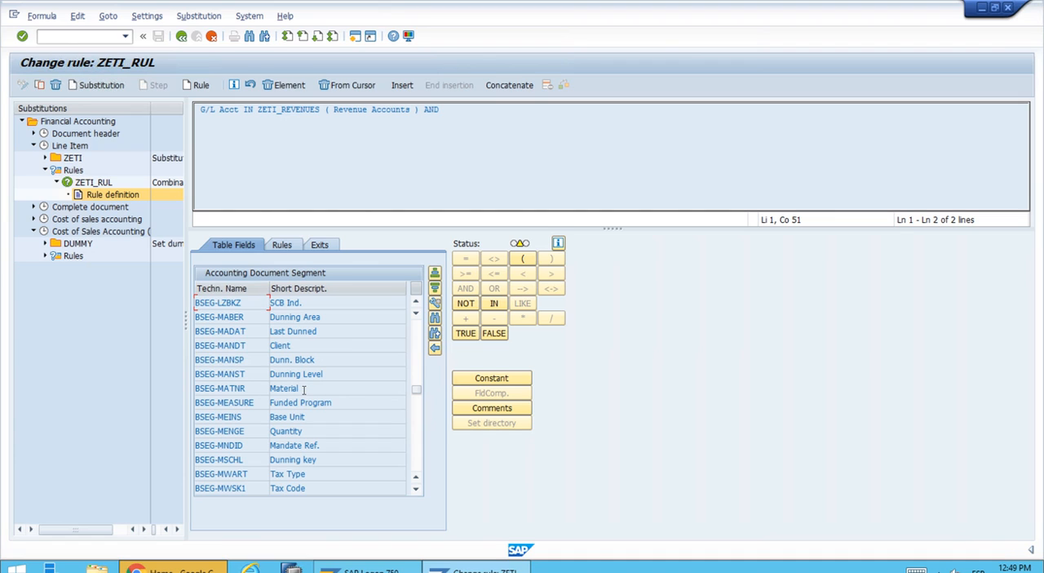
{"action": "double_click", "coordinate": [312, 389]}
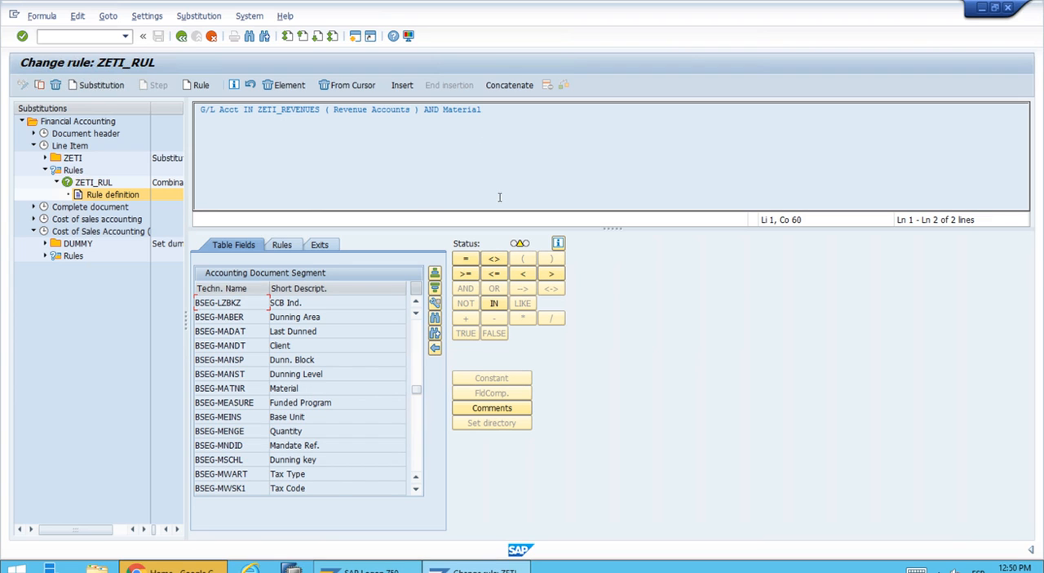
Step: Complete the material condition with the IN operator and the set ZETI_MATERIALS, searching the set names with ZETI*
{"action": "left_click", "coordinate": [494, 304]}
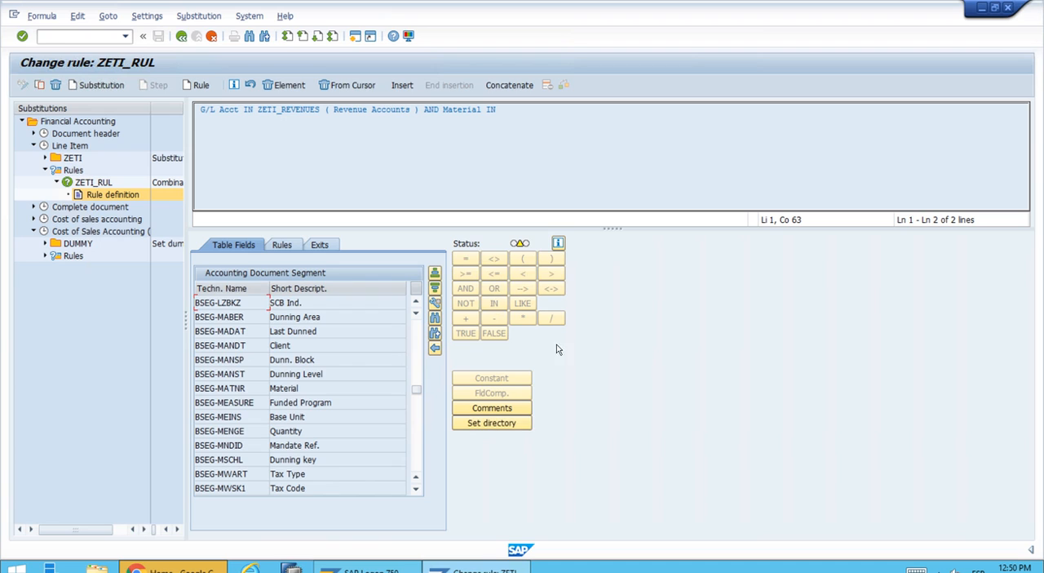
{"action": "left_click", "coordinate": [492, 422]}
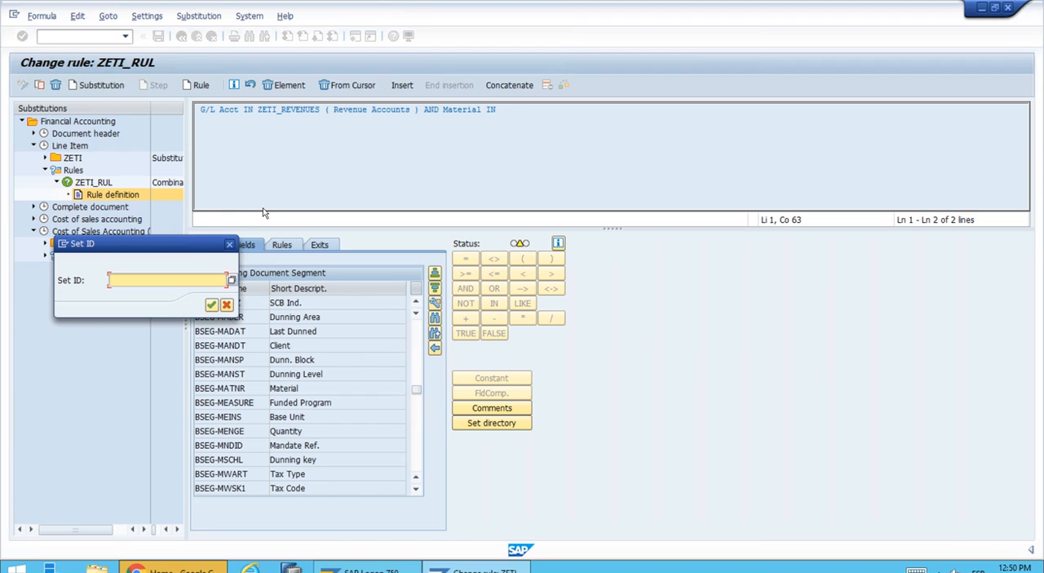
{"action": "left_click_drag", "start_coordinate": [186, 245], "coordinate": [545, 234]}
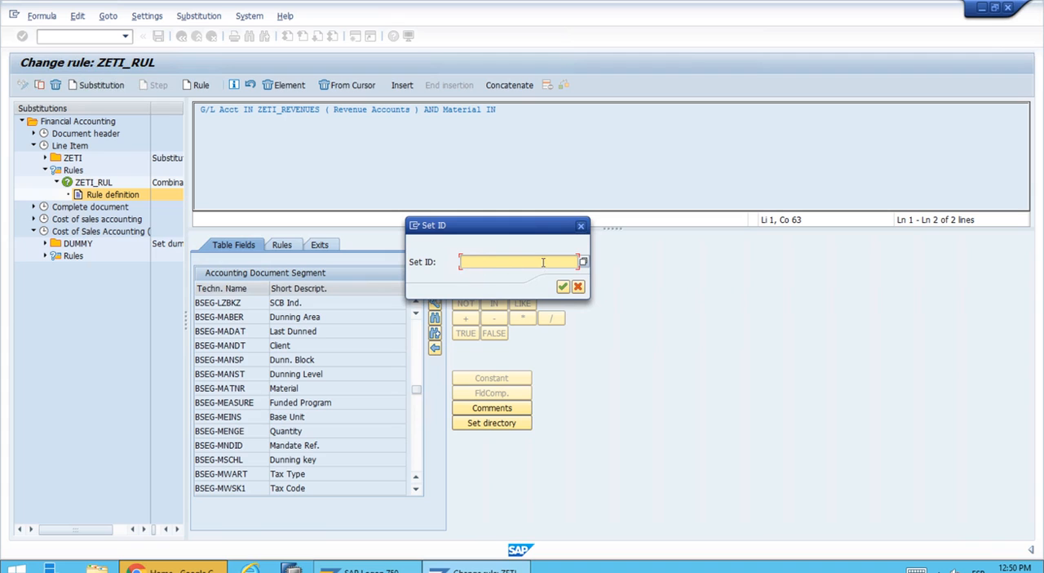
{"action": "left_click", "coordinate": [580, 263]}
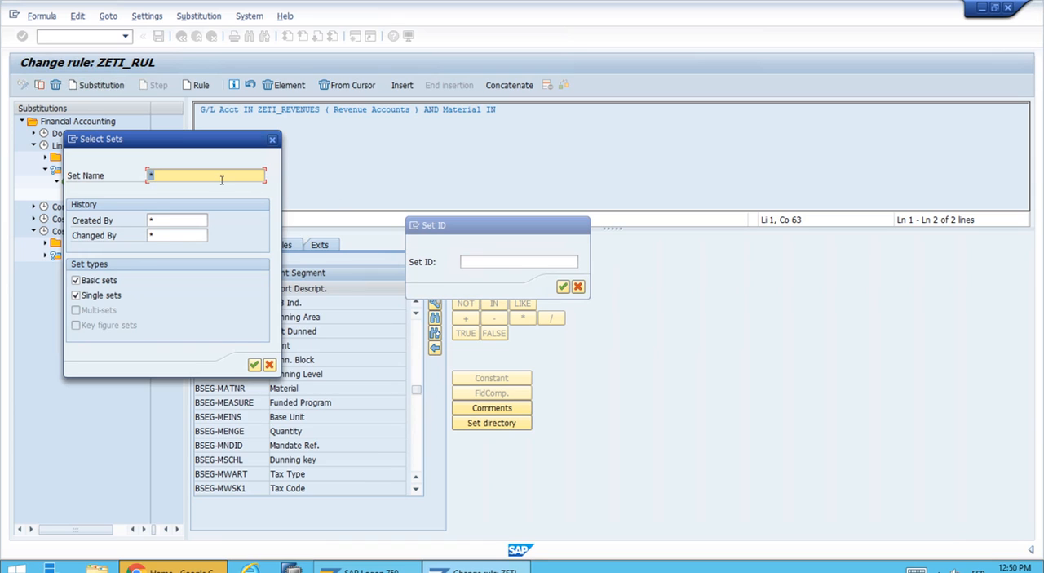
{"action": "type", "text": "ZETI*"}
{"action": "left_click", "coordinate": [253, 365]}
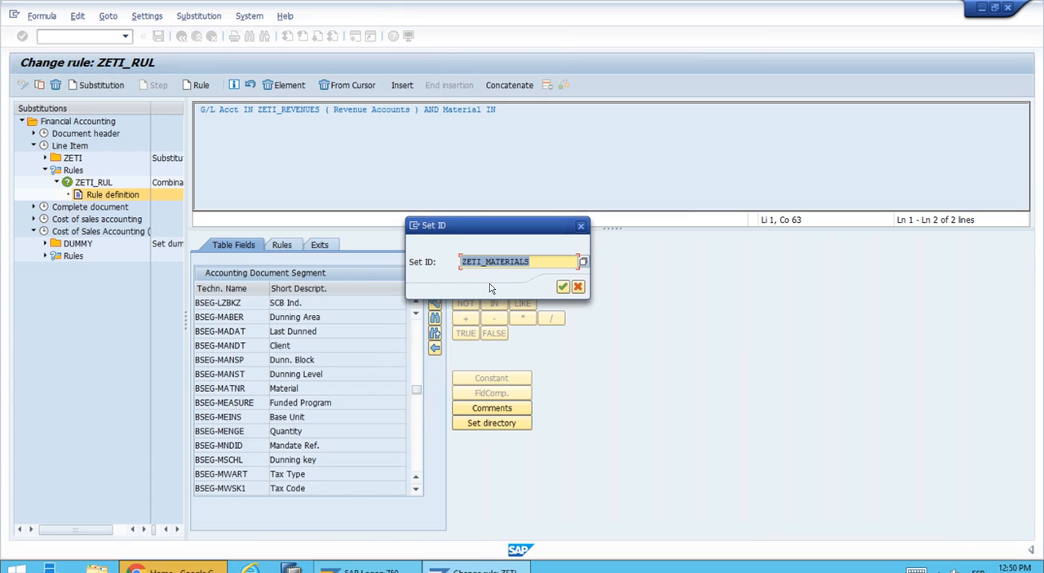
{"action": "left_click", "coordinate": [561, 287]}
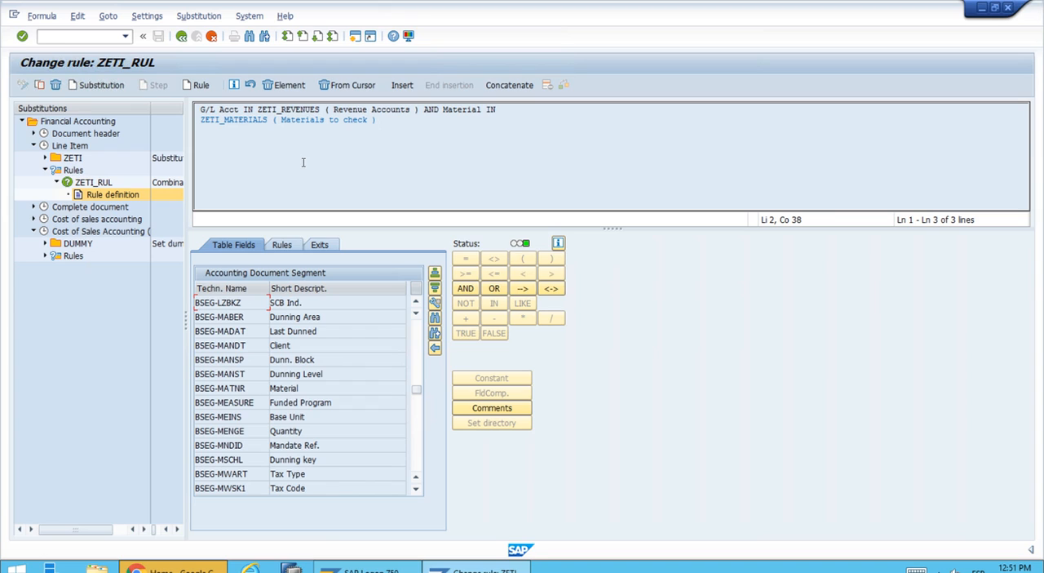
Step: Save rule ZETI_RUL from its header and return to the Implementation Guide structure
{"action": "left_click", "coordinate": [84, 183]}
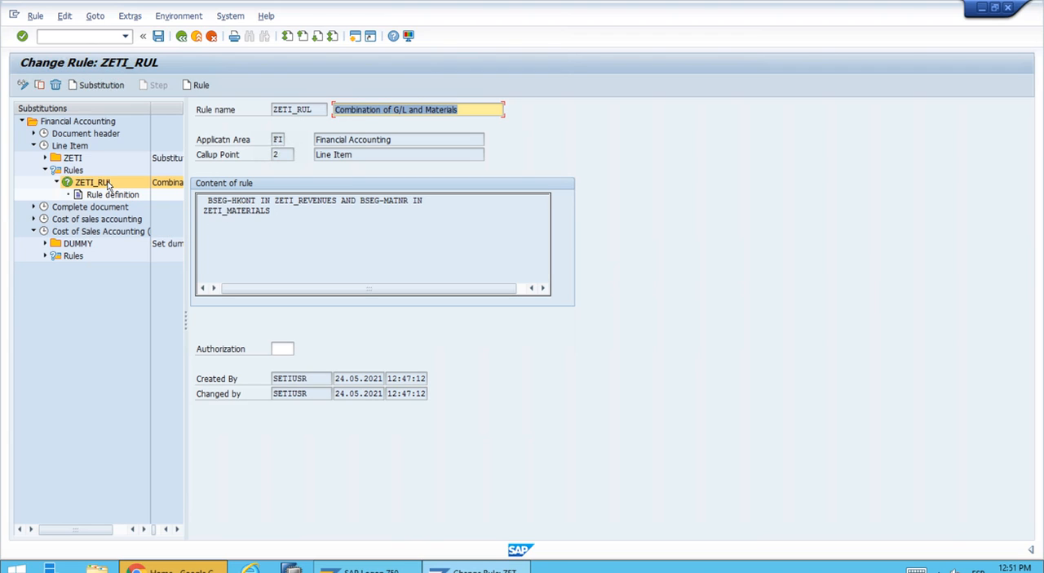
{"action": "left_click", "coordinate": [159, 37]}
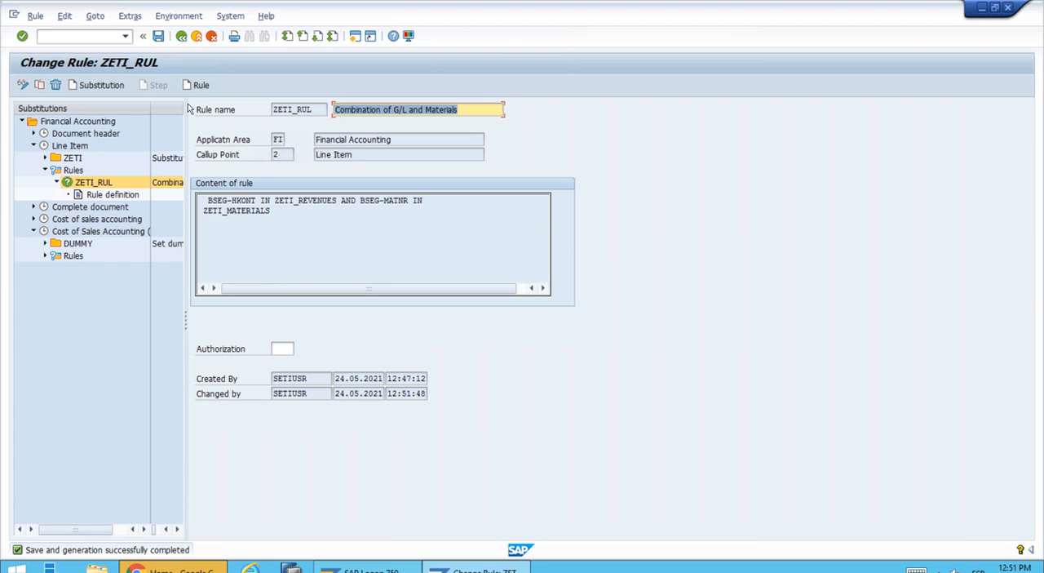
{"action": "left_click", "coordinate": [181, 36]}
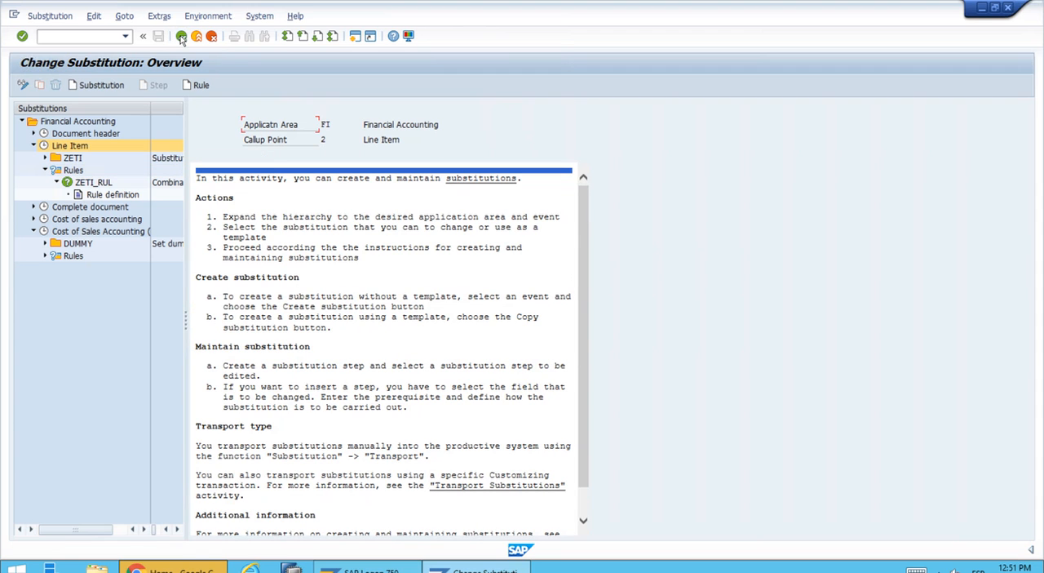
{"action": "left_click", "coordinate": [181, 36]}
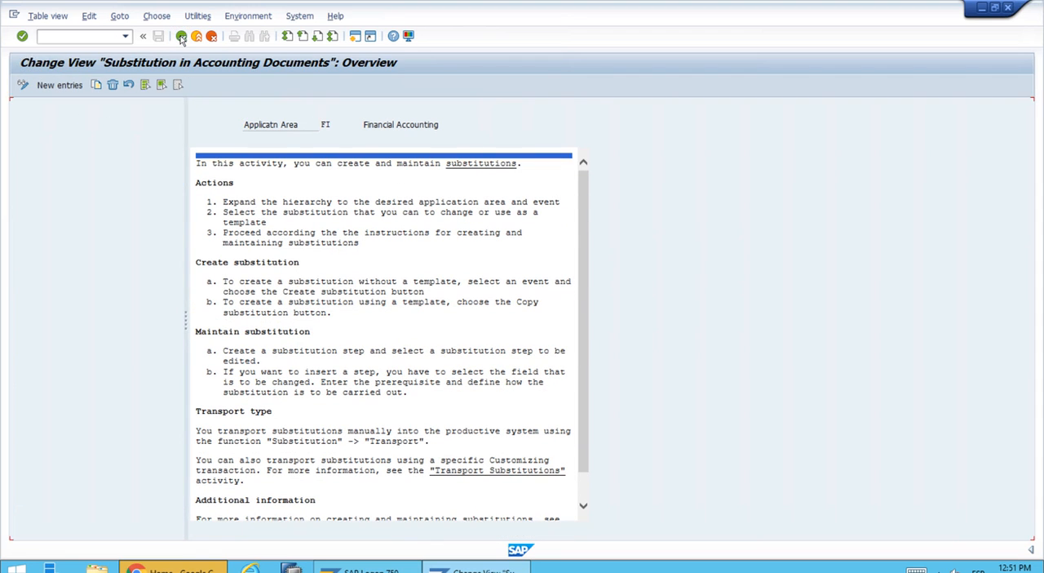
{"action": "left_click", "coordinate": [181, 35]}
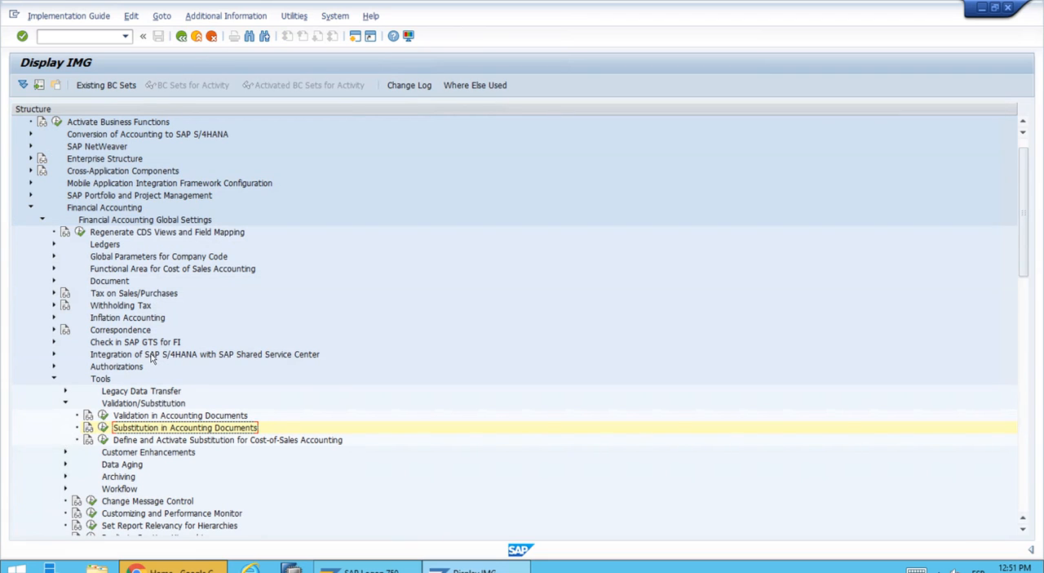
Step: Collapse the Validation/Substitution, Tools, Financial Accounting Global Settings and Financial Accounting nodes of the Implementation Guide
{"action": "left_click", "coordinate": [65, 403]}
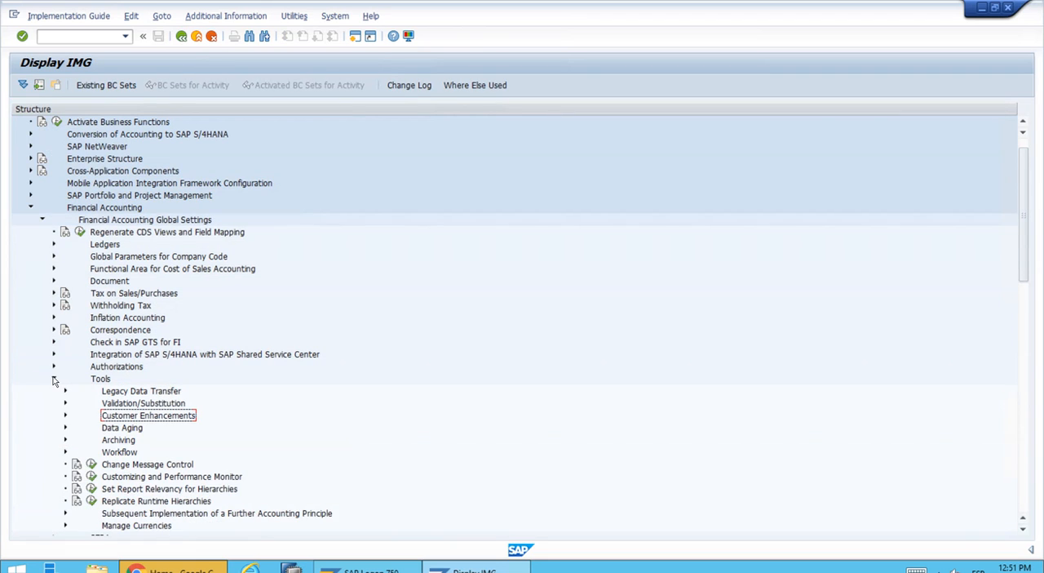
{"action": "left_click", "coordinate": [53, 379]}
{"action": "left_click", "coordinate": [42, 219]}
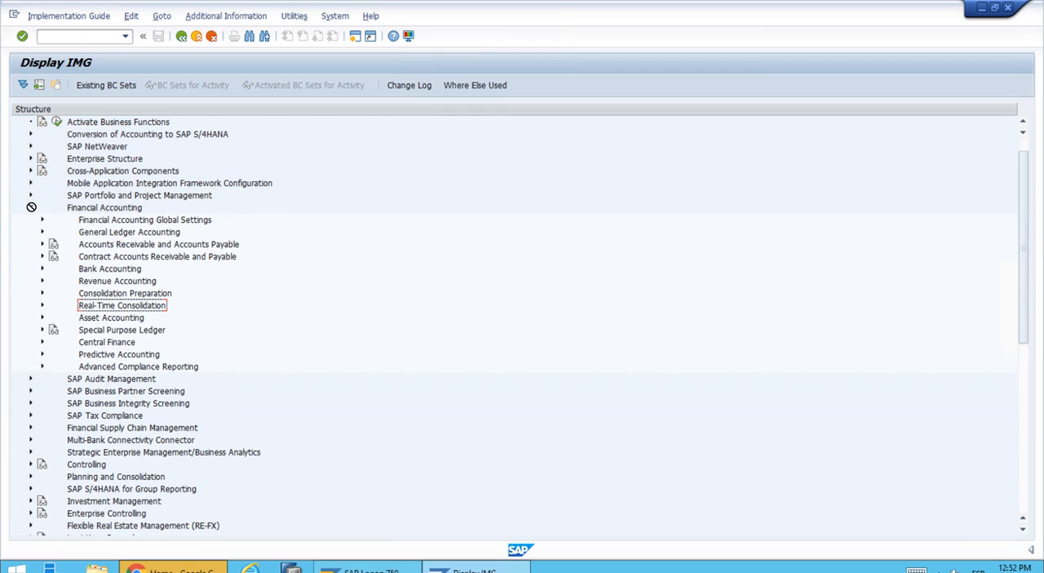
{"action": "left_click", "coordinate": [30, 207]}
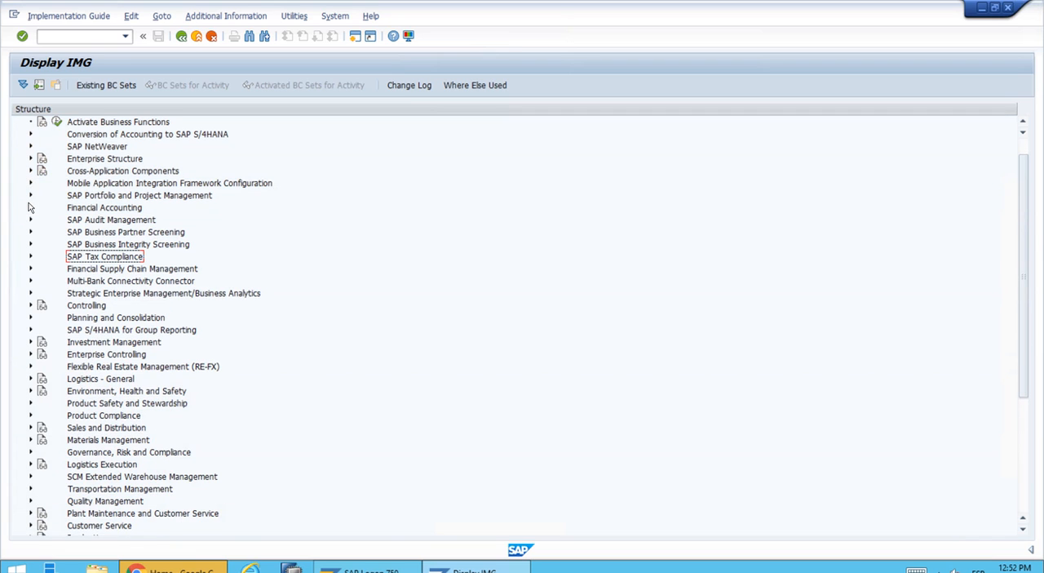